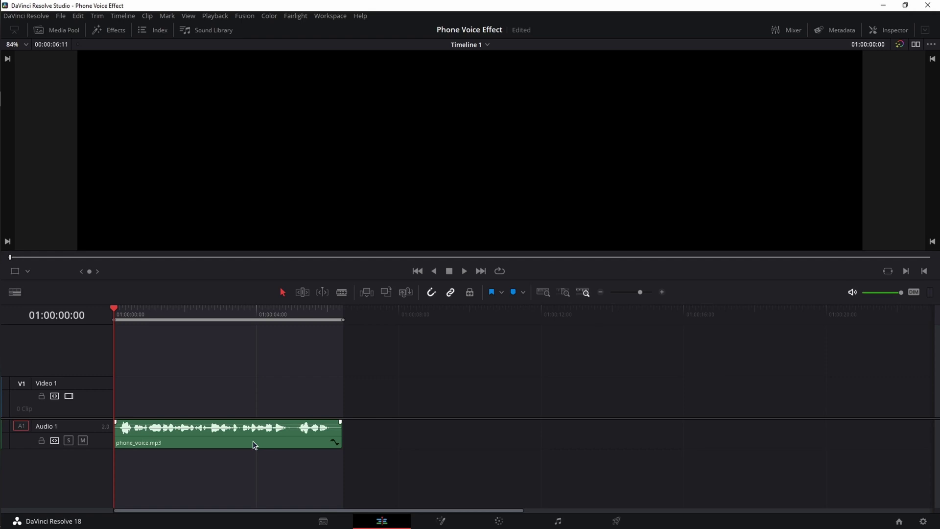
Play the phone_voice clip through, then switch to the Fairlight page
{"action": "left_click", "coordinate": [464, 272]}
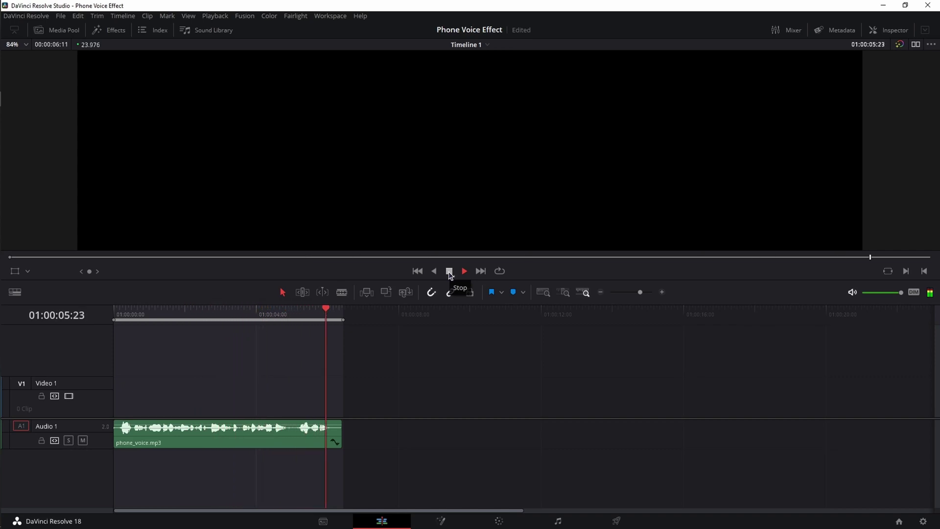
{"action": "left_click", "coordinate": [450, 271]}
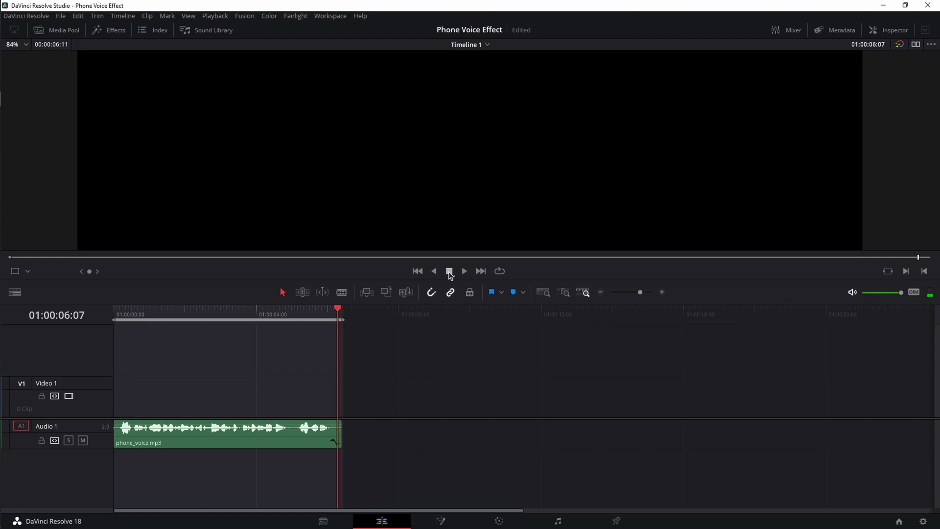
{"action": "left_click", "coordinate": [557, 521]}
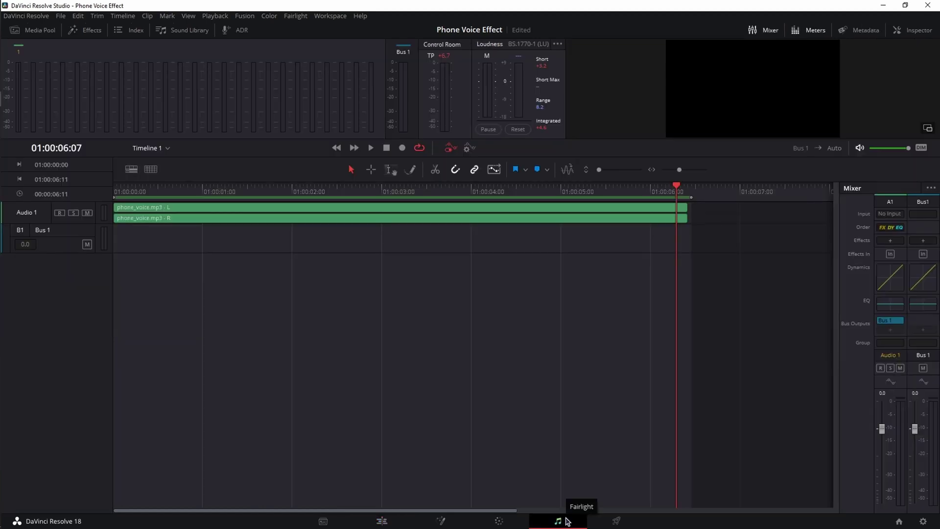
Enlarge the Audio 1 track to show its waveforms, rewind, and open its equalizer
{"action": "left_click_drag", "start_coordinate": [78, 224], "coordinate": [72, 289]}
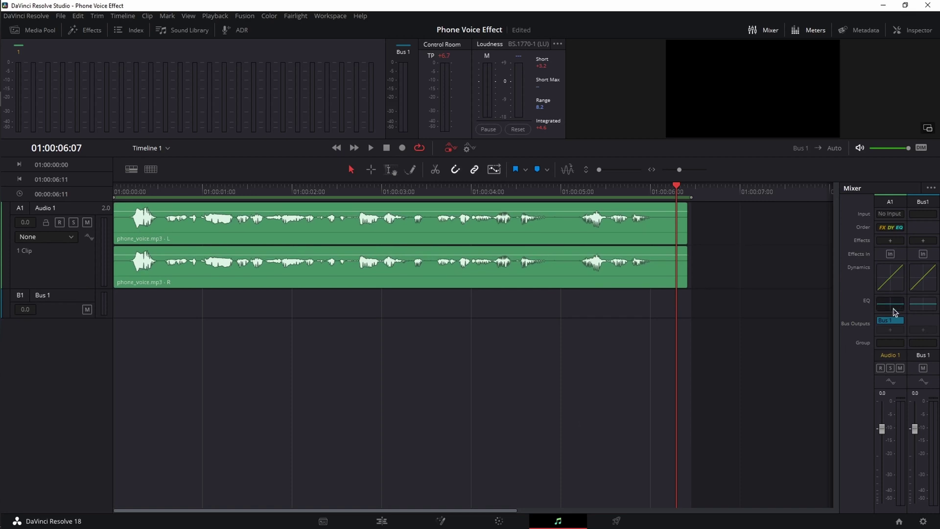
{"action": "left_click", "coordinate": [931, 190]}
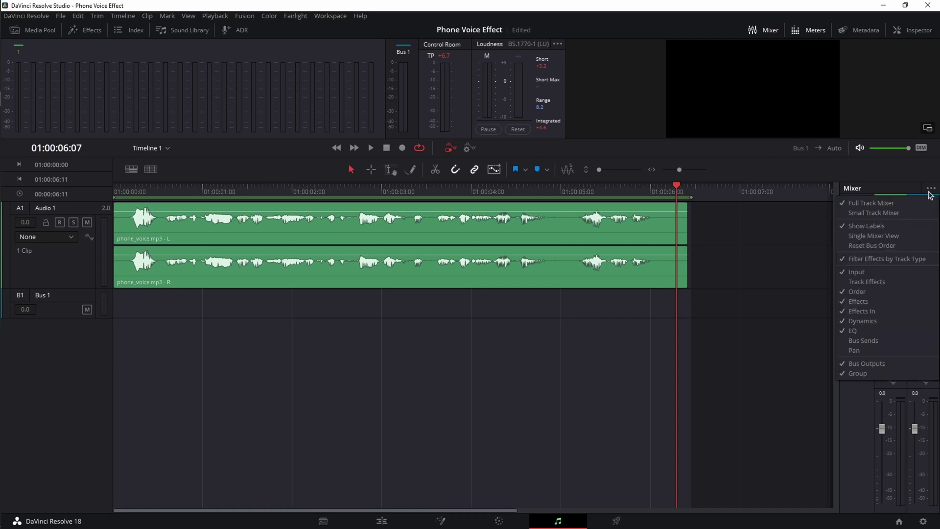
{"action": "left_click", "coordinate": [865, 416]}
{"action": "key", "text": "j"}
{"action": "key", "text": "j"}
{"action": "key", "text": "j"}
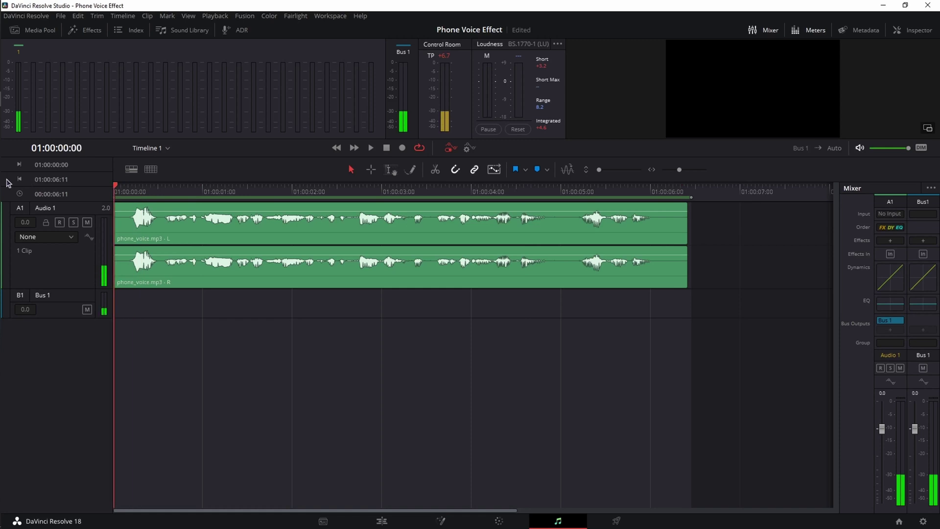
{"action": "double_click", "coordinate": [893, 304]}
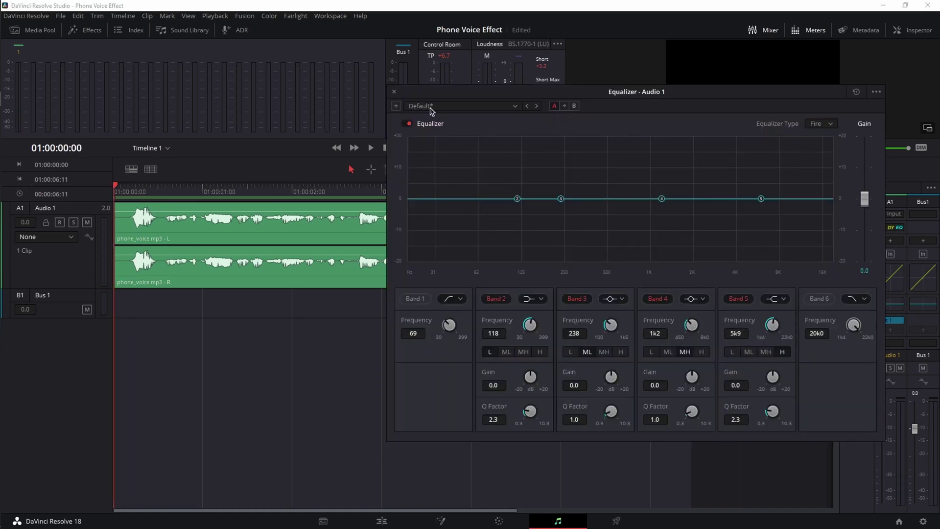
Load the General - Telephone effect EQ preset on Audio 1, preview it, and close the equalizer
{"action": "left_click", "coordinate": [517, 107]}
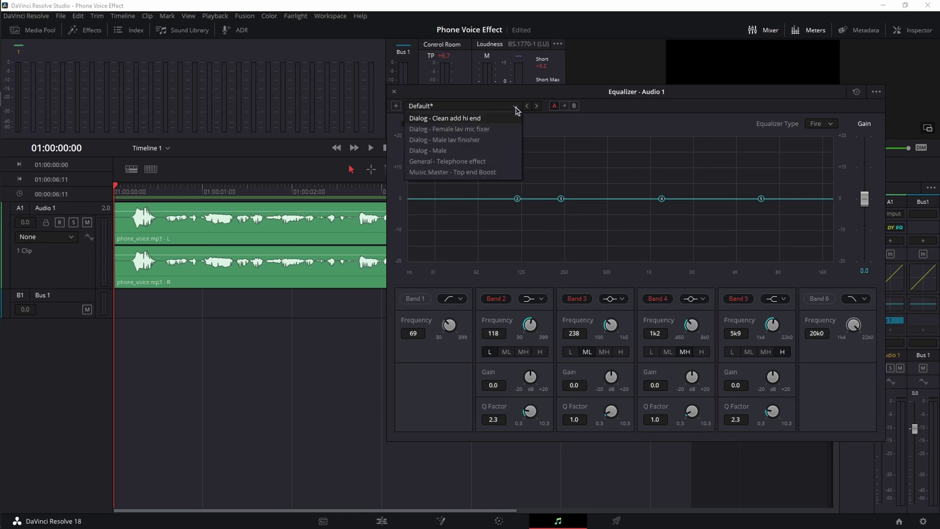
{"action": "left_click", "coordinate": [450, 162]}
{"action": "left_click_drag", "start_coordinate": [536, 96], "coordinate": [574, 86]}
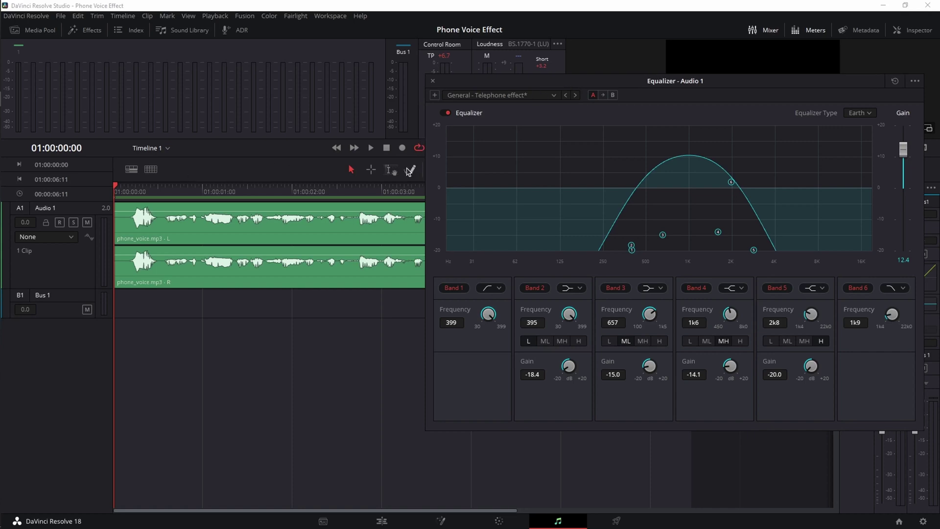
{"action": "left_click", "coordinate": [371, 148]}
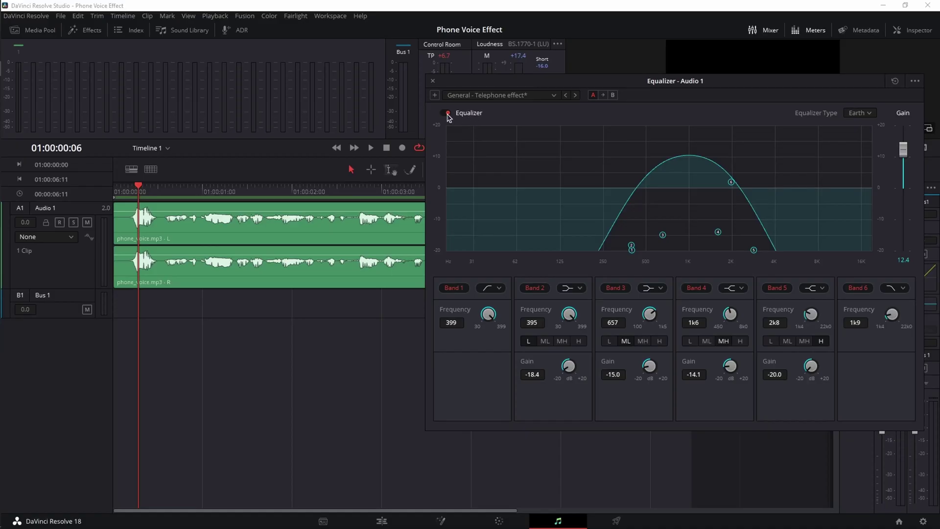
{"action": "left_click", "coordinate": [432, 80]}
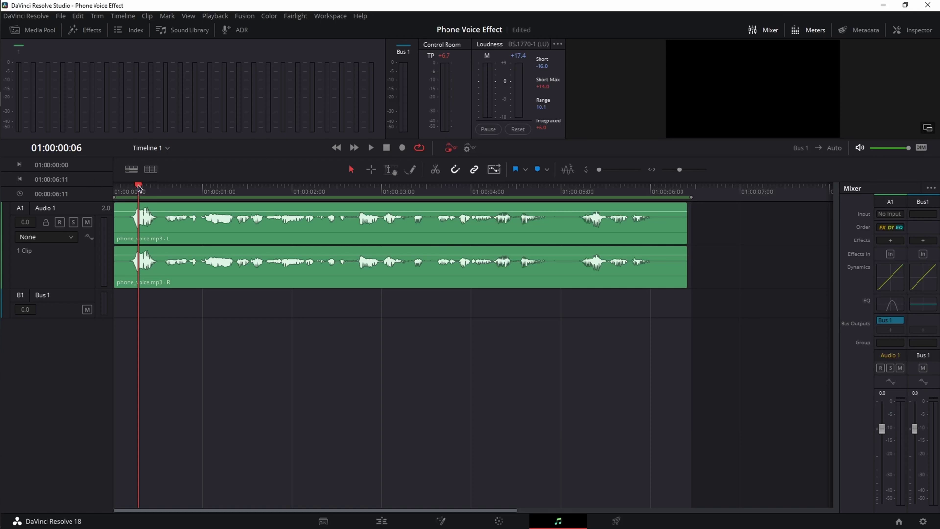
Open the Effects library and drag Fairlight FX Distortion onto the Audio 1 track
{"action": "key", "text": "Home"}
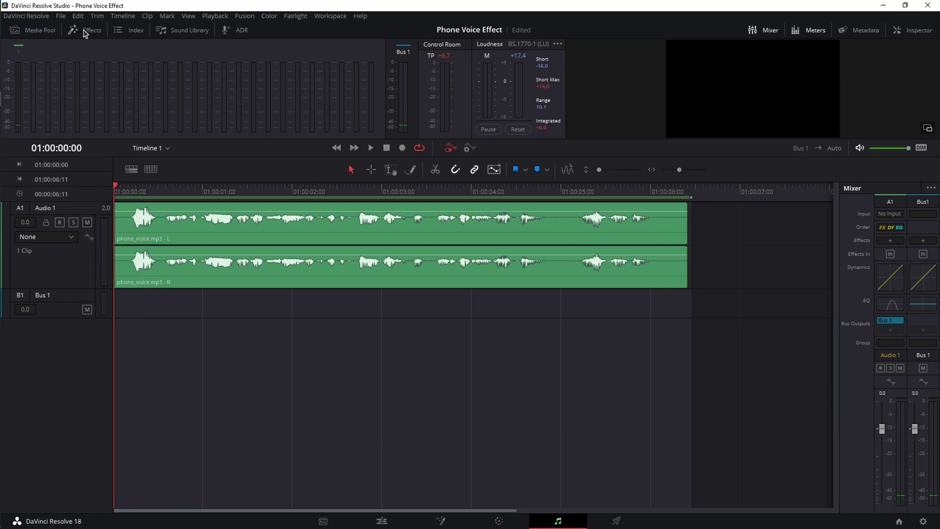
{"action": "left_click", "coordinate": [84, 33]}
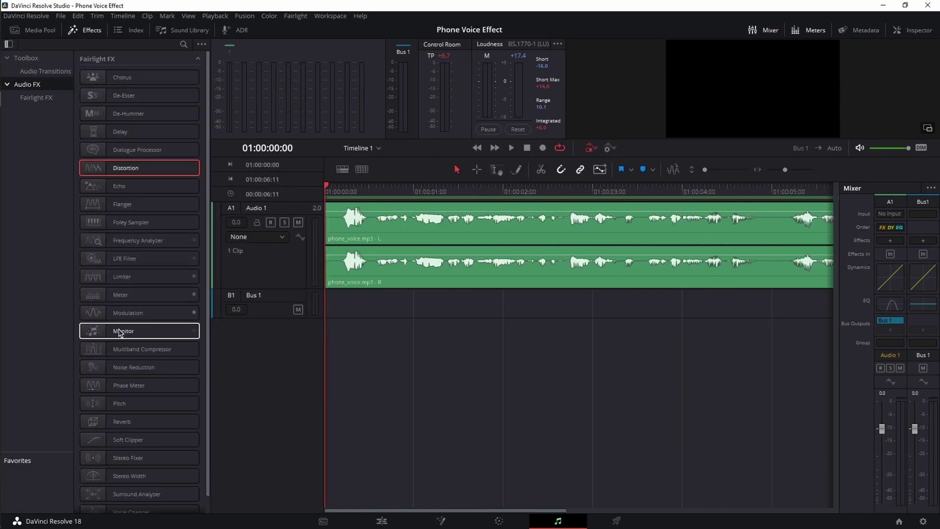
{"action": "mouse_move", "coordinate": [138, 168]}
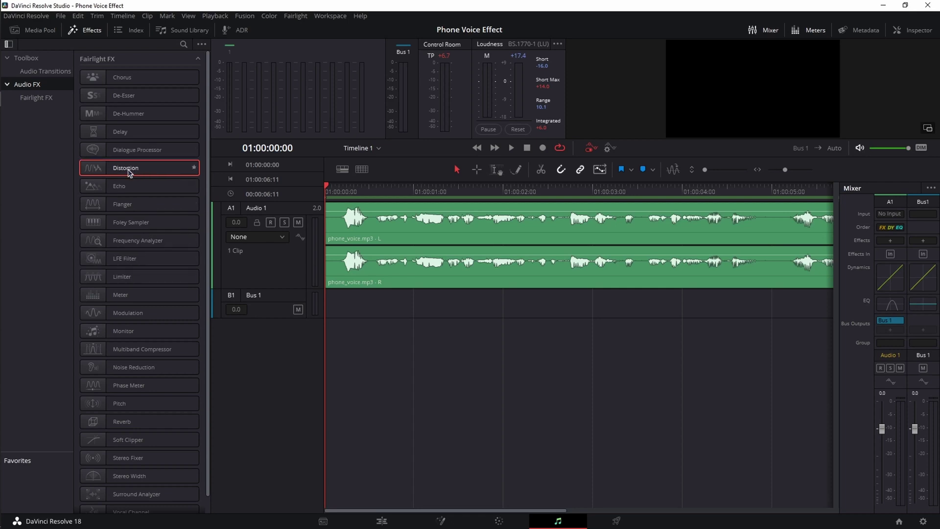
{"action": "left_click_drag", "start_coordinate": [127, 172], "coordinate": [420, 225]}
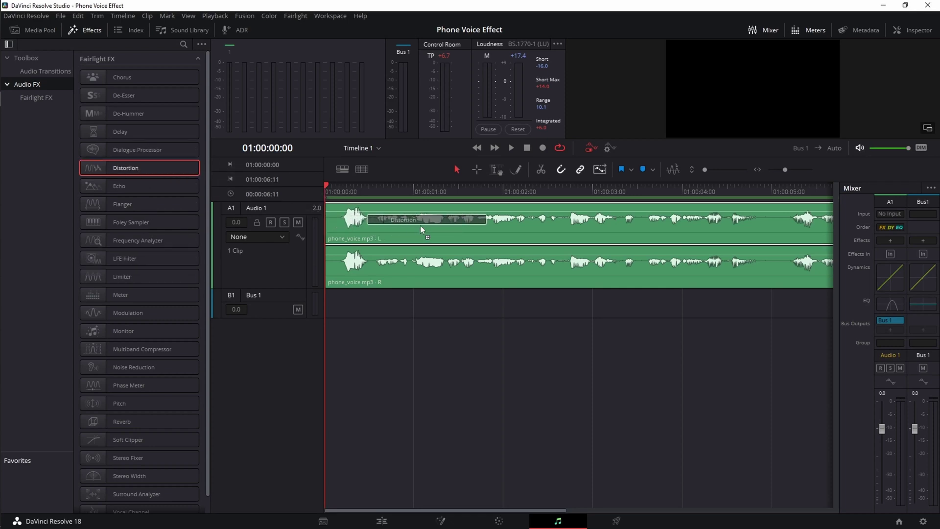
{"action": "left_click_drag", "start_coordinate": [421, 226], "coordinate": [454, 230]}
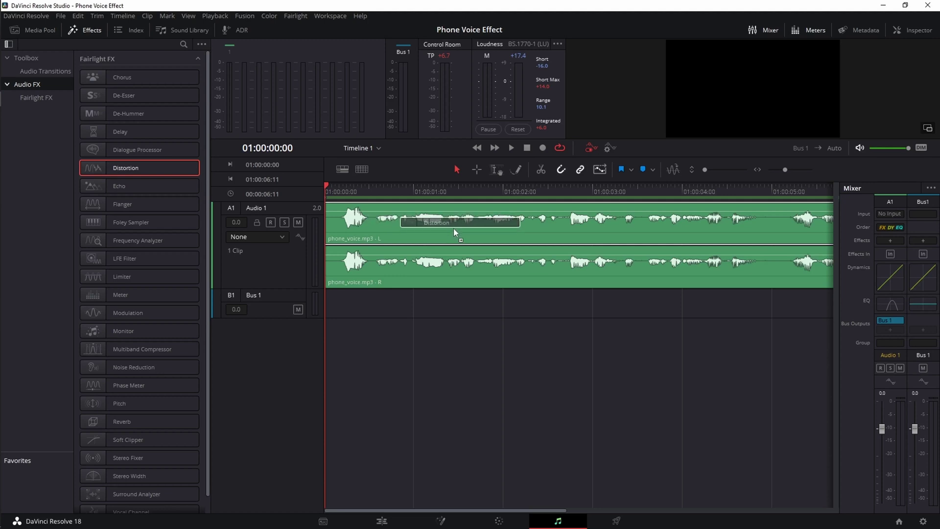
{"action": "left_click_drag", "start_coordinate": [453, 228], "coordinate": [270, 261]}
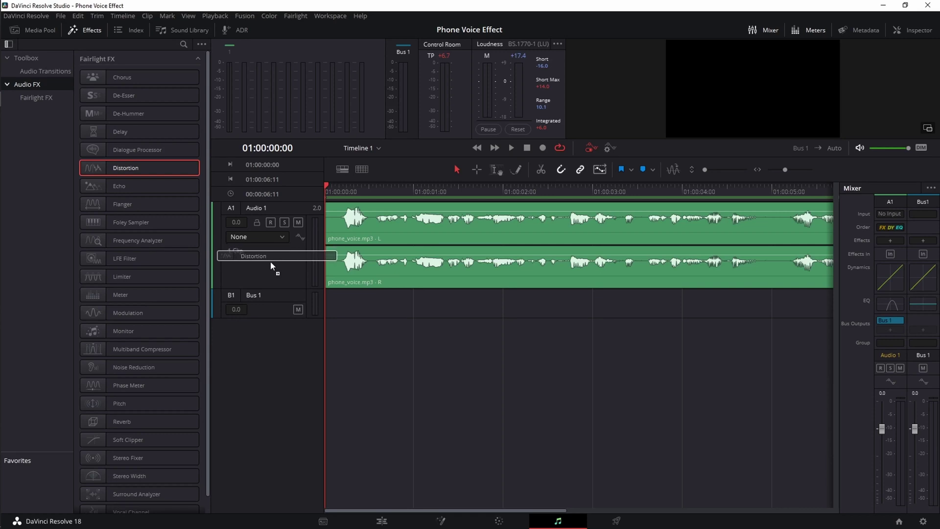
{"action": "left_click_drag", "start_coordinate": [271, 264], "coordinate": [272, 262]}
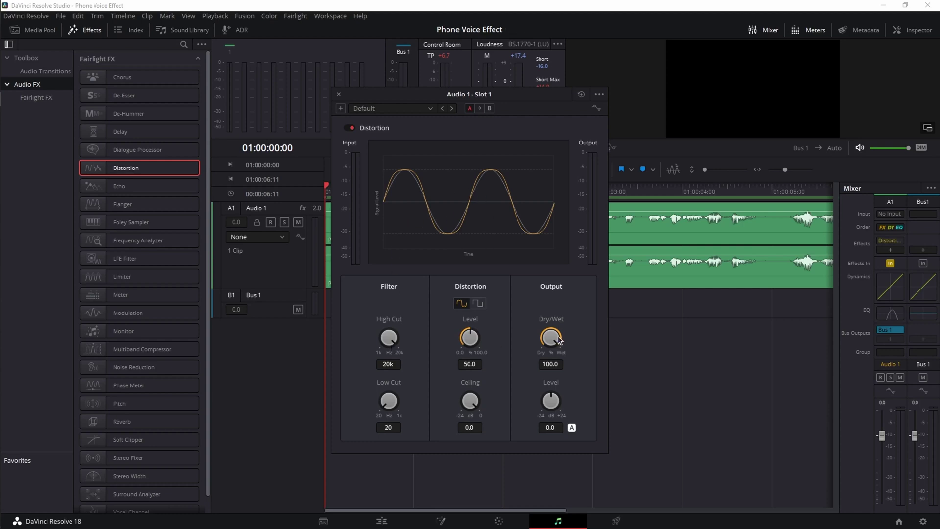
Set the Distortion preset to LoFi Radio and close the Effects library
{"action": "left_click", "coordinate": [432, 110]}
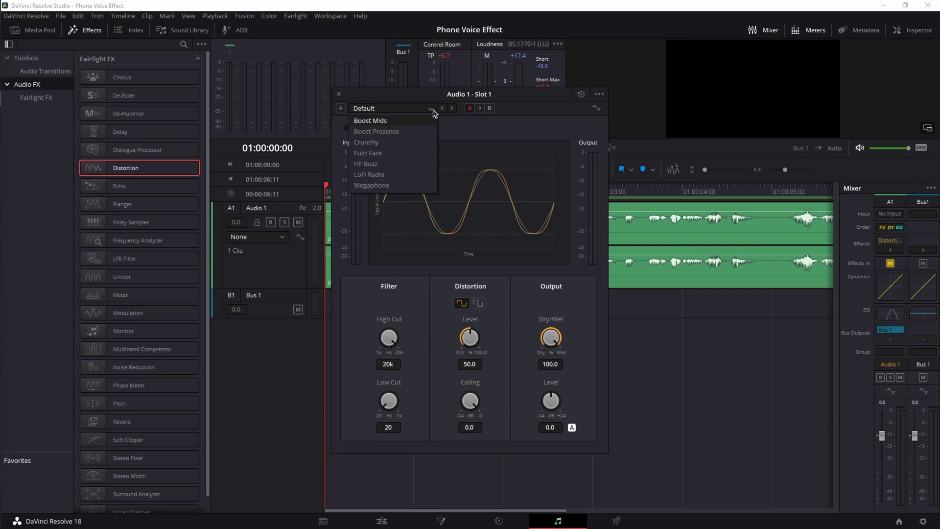
{"action": "left_click", "coordinate": [398, 178]}
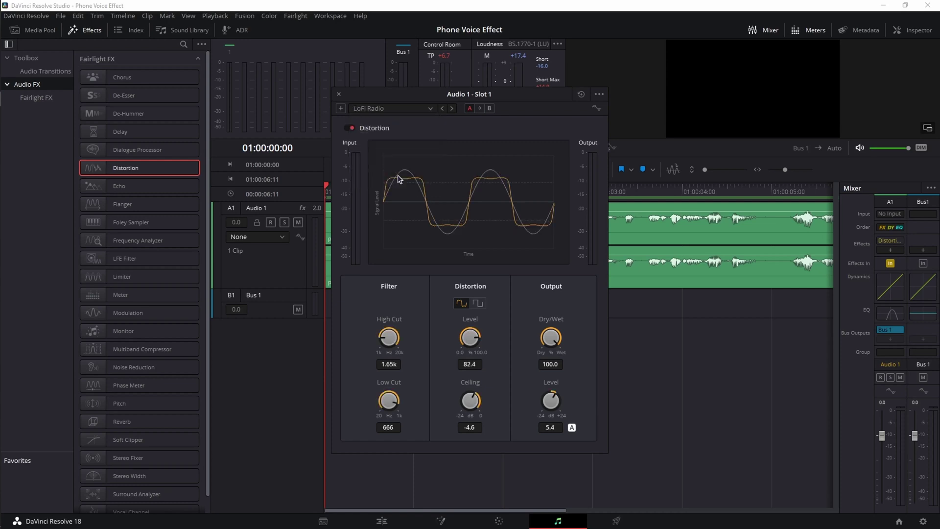
{"action": "left_click", "coordinate": [70, 35]}
{"action": "left_click_drag", "start_coordinate": [417, 95], "coordinate": [628, 100]}
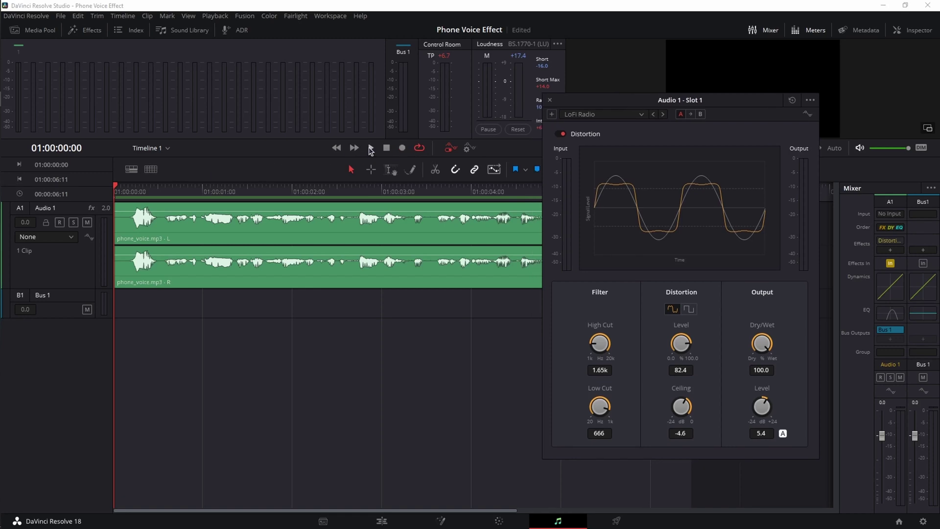
Preview the distorted clip, then reopen the Audio 1 equalizer
{"action": "left_click", "coordinate": [371, 148]}
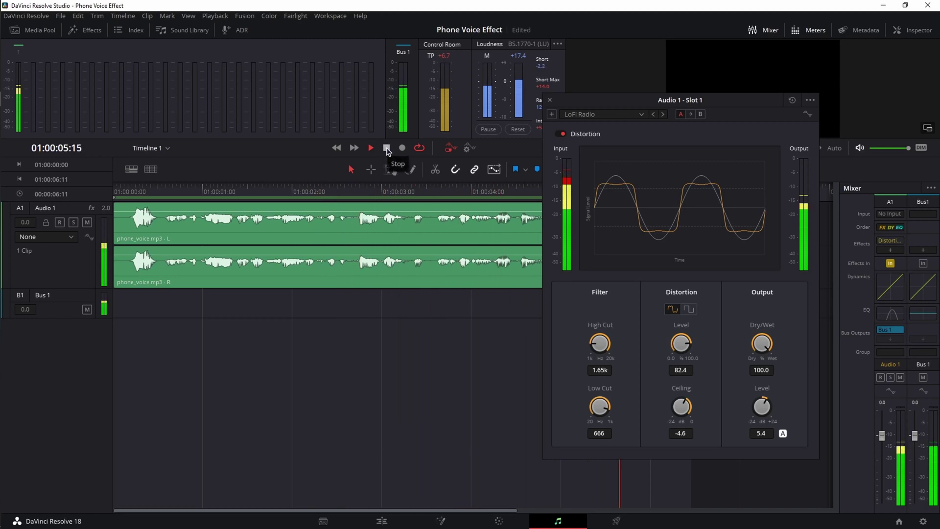
{"action": "left_click", "coordinate": [387, 149]}
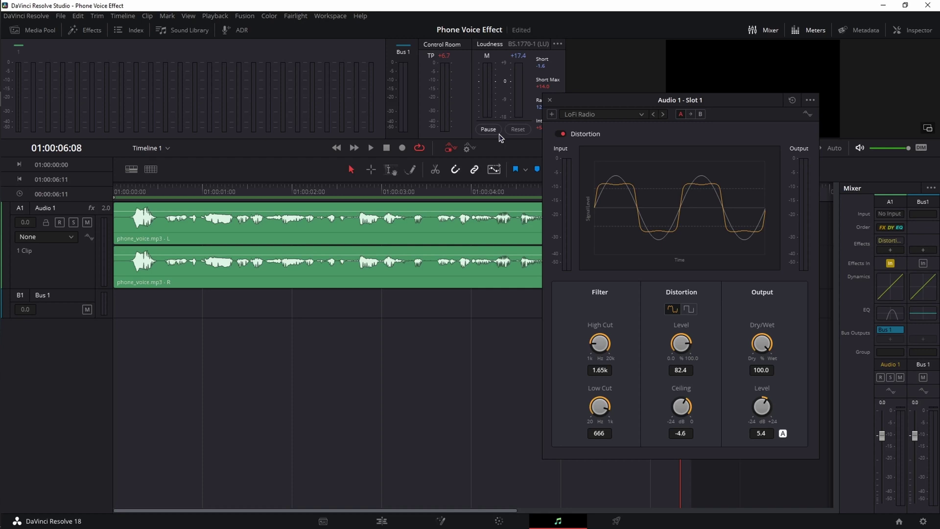
{"action": "double_click", "coordinate": [891, 316]}
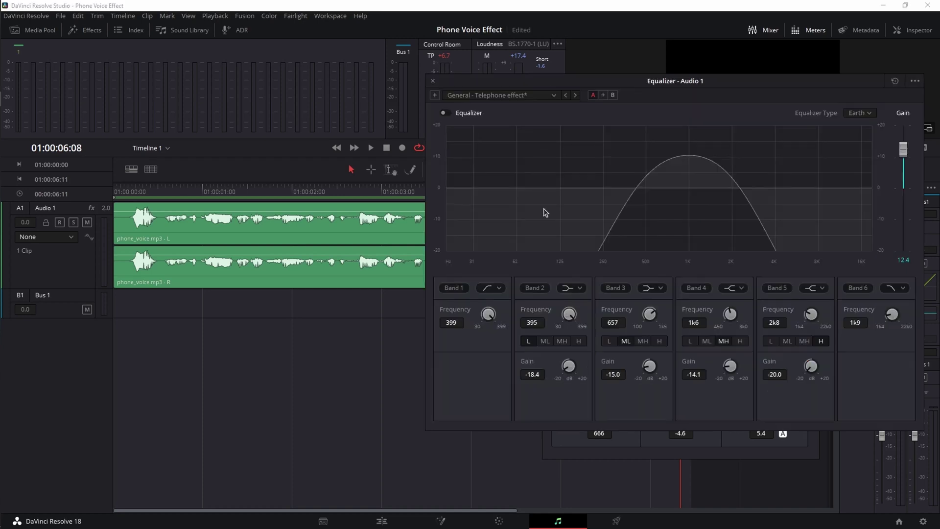
Re-enable the Telephone equalizer and replay the clip from the start with the distortion
{"action": "left_click", "coordinate": [443, 112]}
{"action": "left_click_drag", "start_coordinate": [681, 82], "coordinate": [309, 313]}
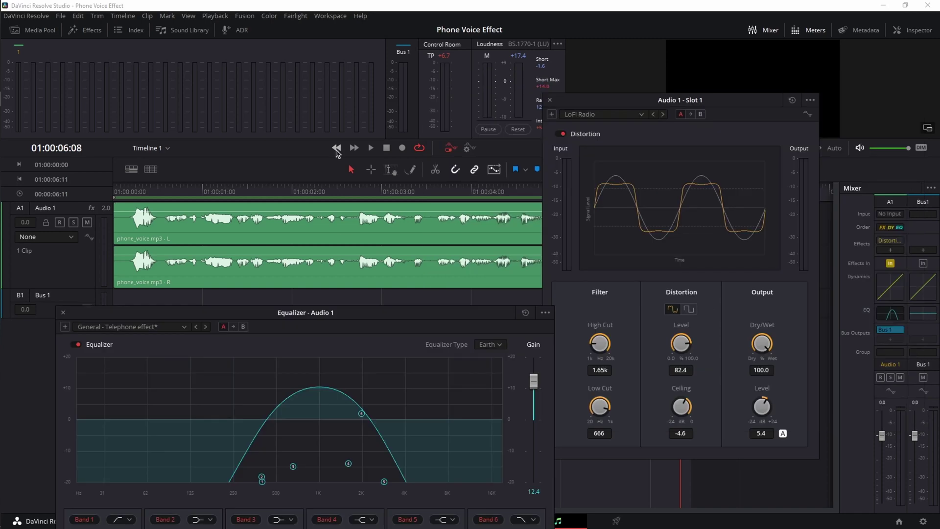
{"action": "left_click", "coordinate": [336, 148]}
{"action": "left_click", "coordinate": [371, 148]}
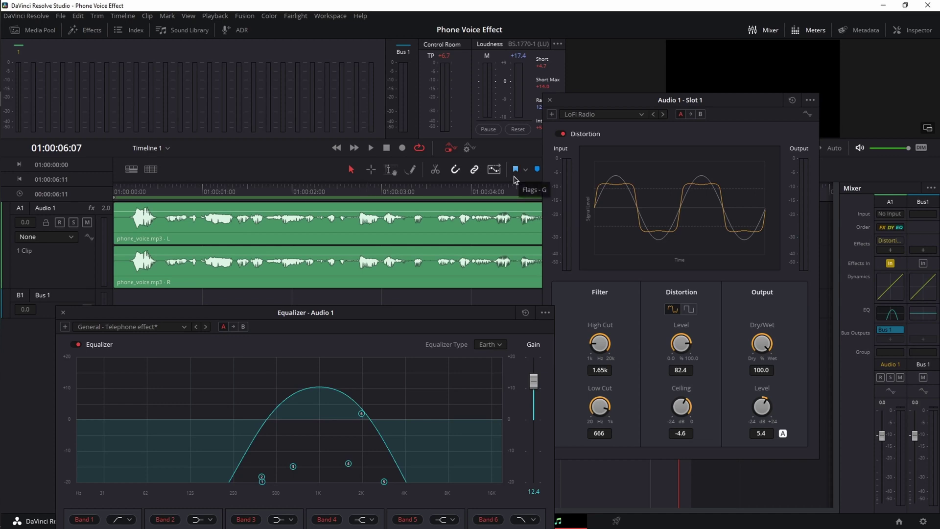
{"action": "left_click", "coordinate": [631, 307]}
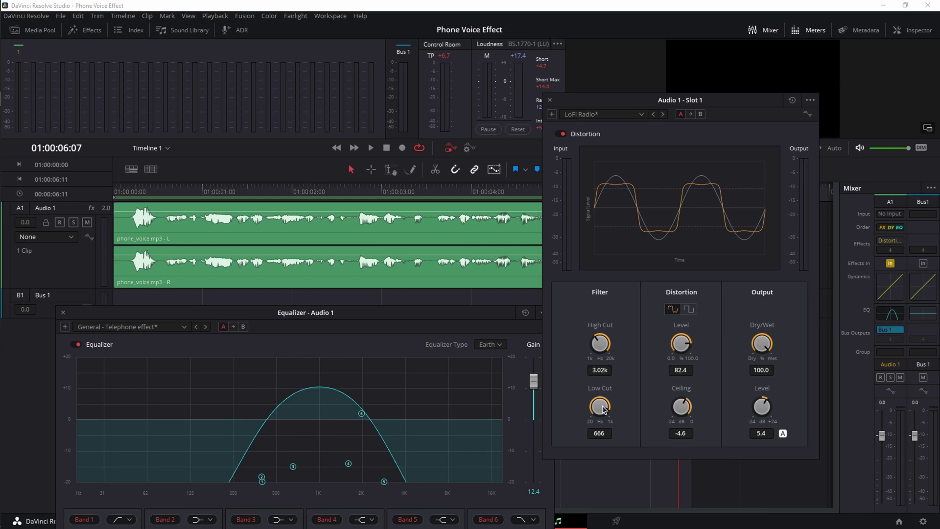
Set the LoFi Radio distortion's Low Cut to 289 and Dry/Wet to 80.1, saving the project
{"action": "left_click_drag", "start_coordinate": [603, 408], "coordinate": [588, 408]}
{"action": "key", "text": "ctrl+s"}
{"action": "left_click_drag", "start_coordinate": [764, 350], "coordinate": [759, 348]}
{"action": "left_click_drag", "start_coordinate": [733, 344], "coordinate": [712, 342]}
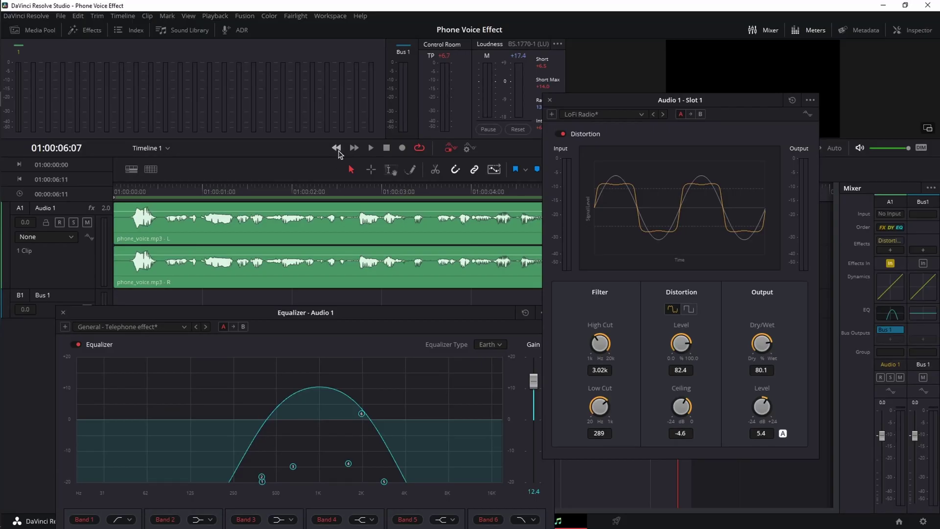
{"action": "left_click", "coordinate": [372, 150]}
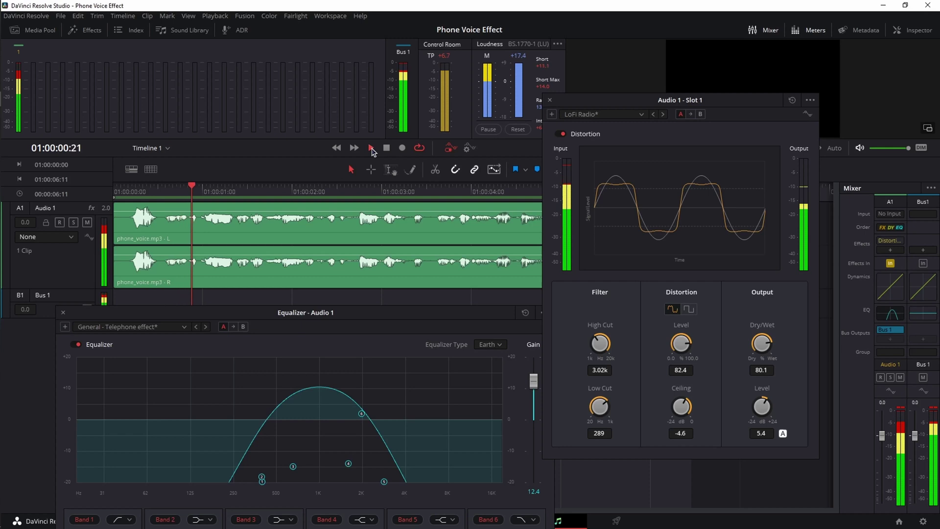